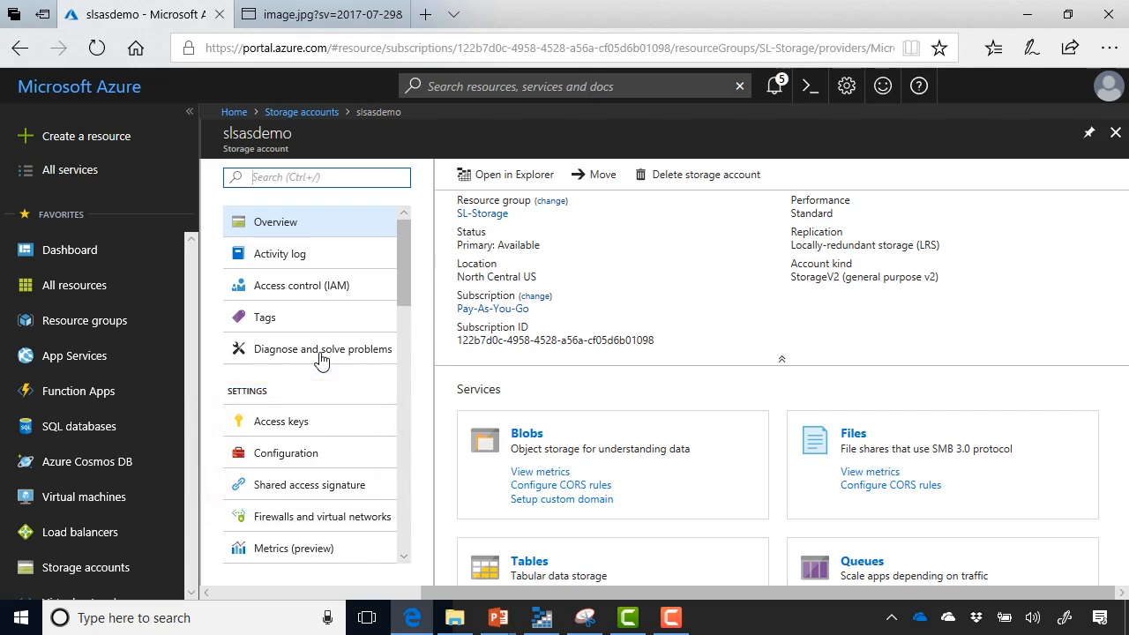
- View the access keys and connection strings of the slsasdemo storage account
click(295, 424)
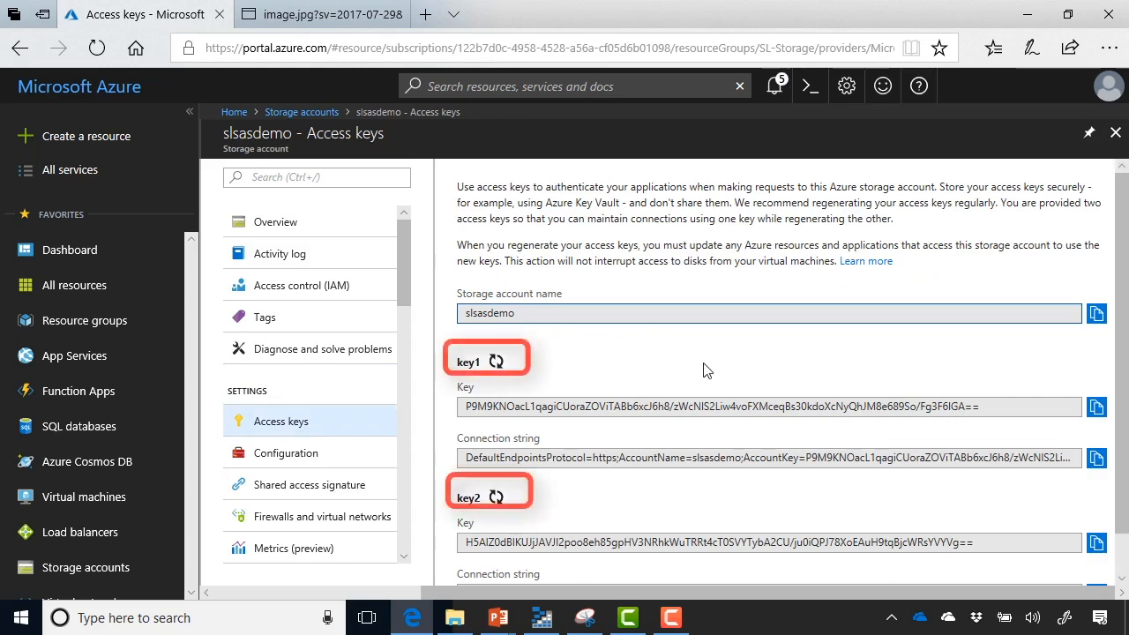
scroll(703, 369, down, 1)
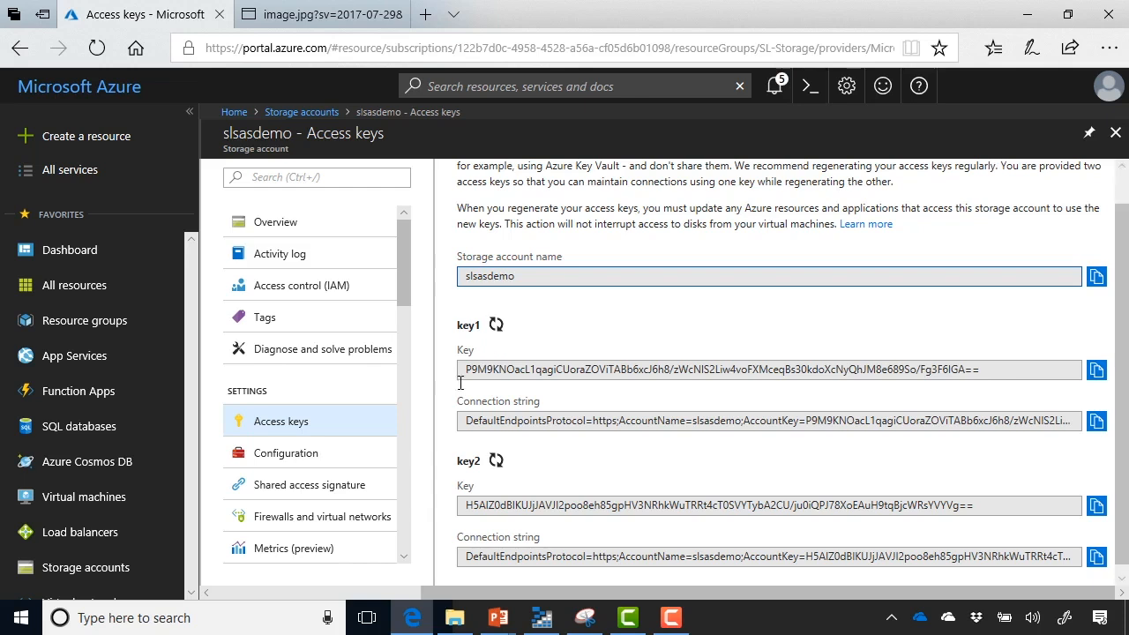
- Limit the allowed services of the account's shared access signature to Blob by excluding File, Queue and Table
click(373, 500)
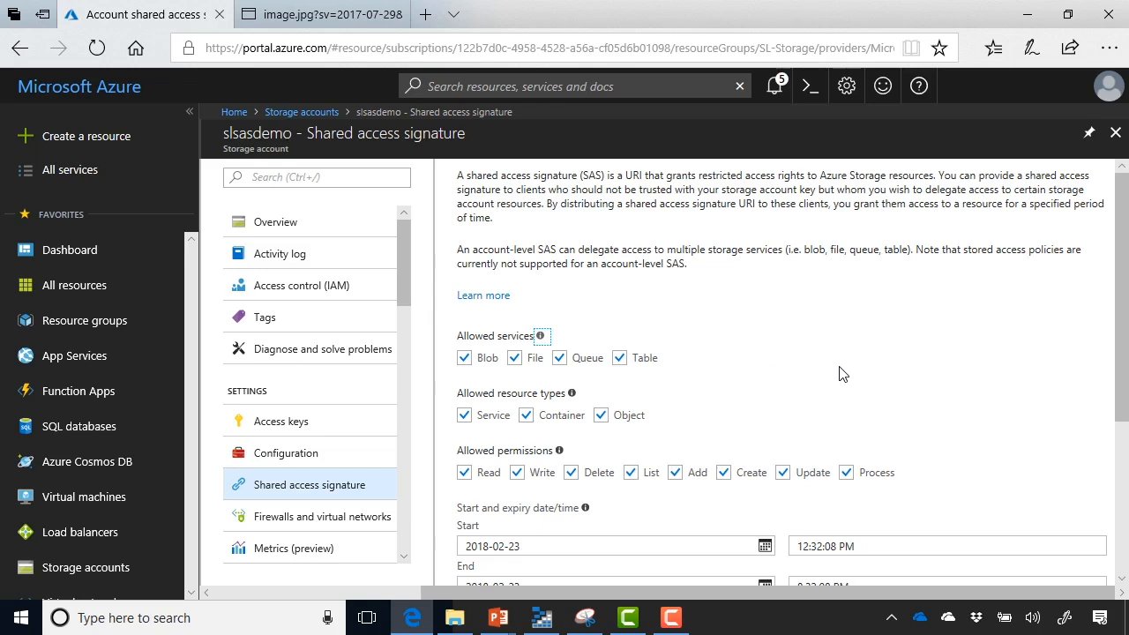
click(515, 360)
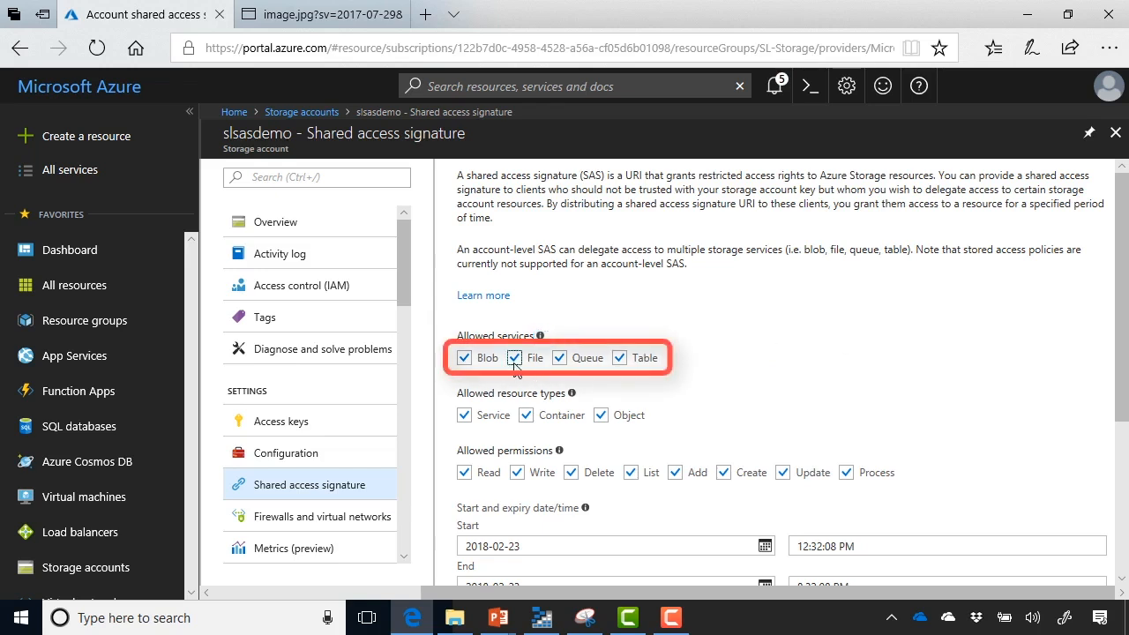
click(559, 358)
click(620, 359)
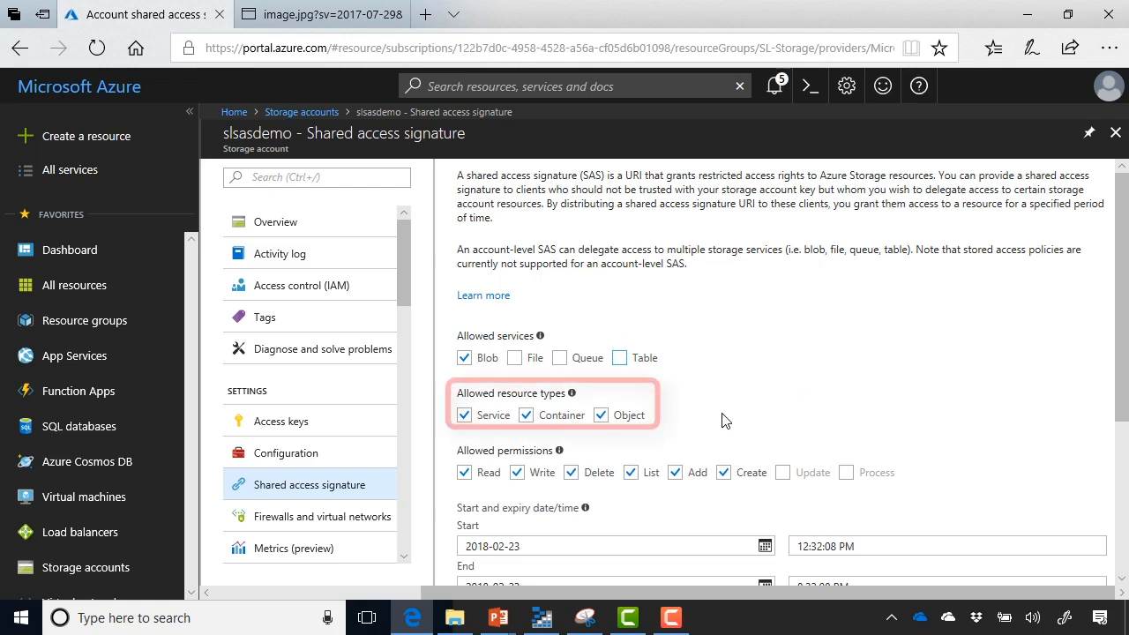
- Generate the account's shared access signature with key1 as the signing key and copy the SAS token
scroll(908, 419, down, 3)
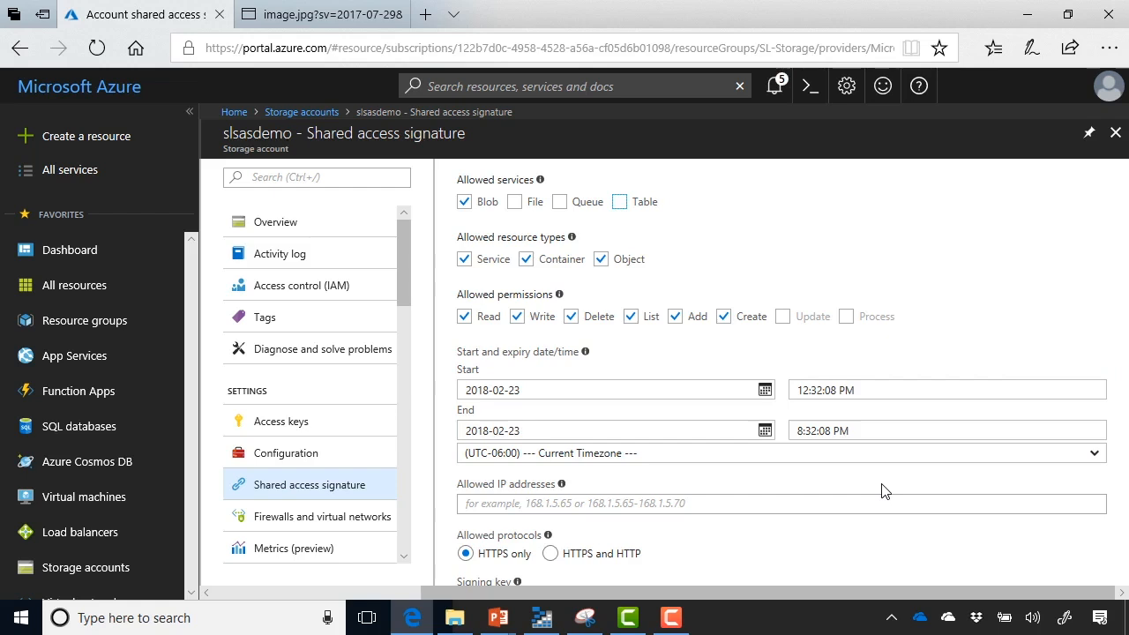
scroll(885, 491, down, 1)
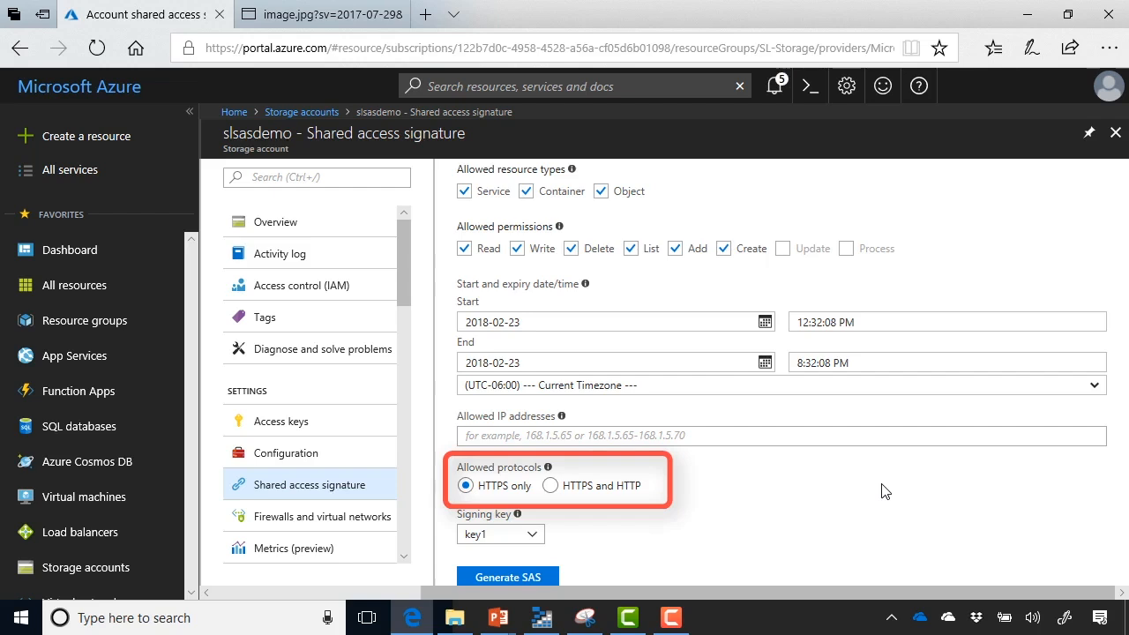
scroll(884, 491, down, 1)
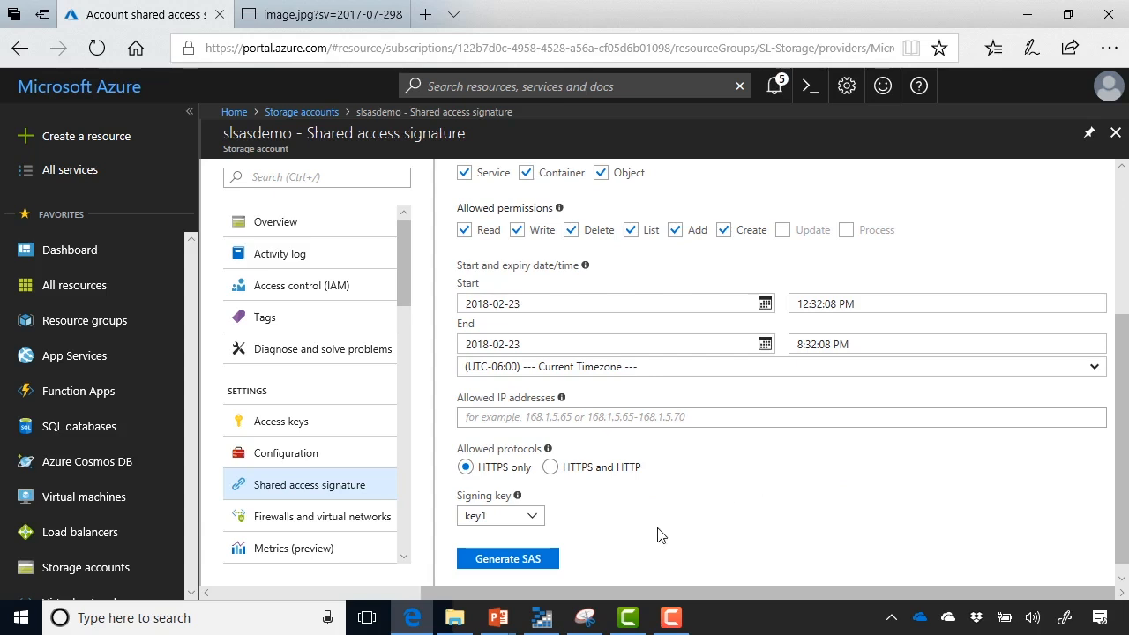
click(535, 516)
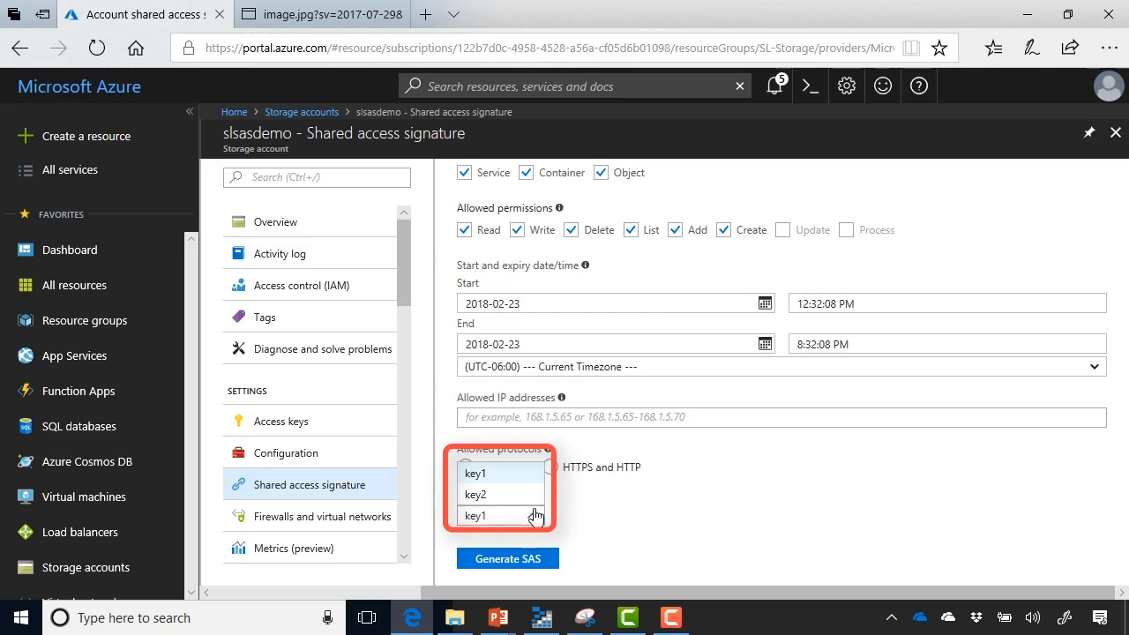
click(693, 523)
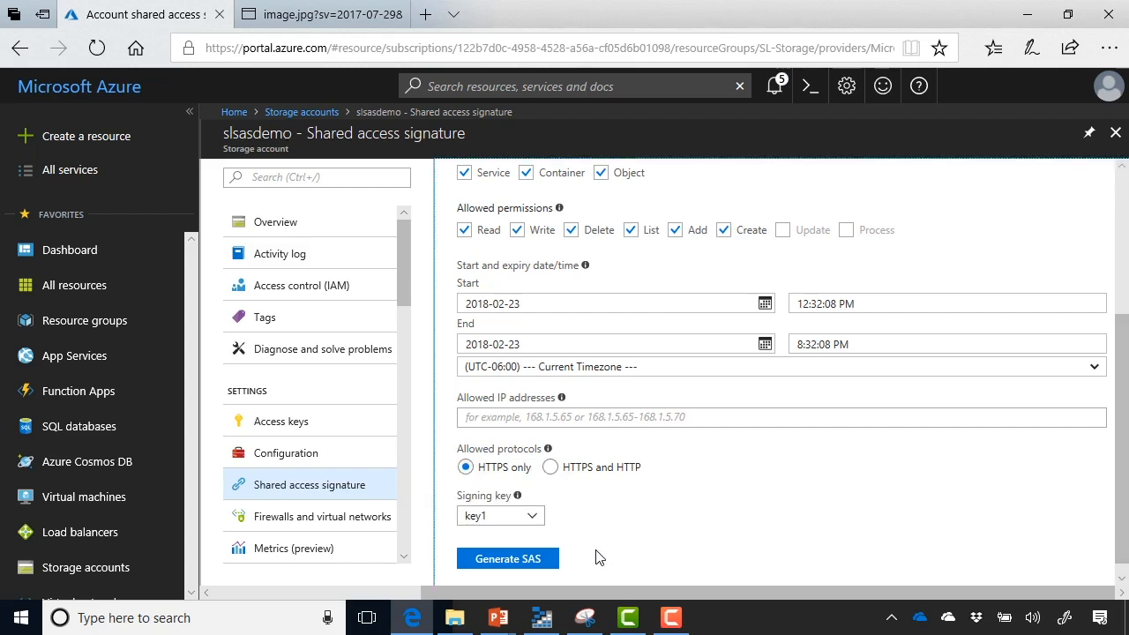
click(535, 563)
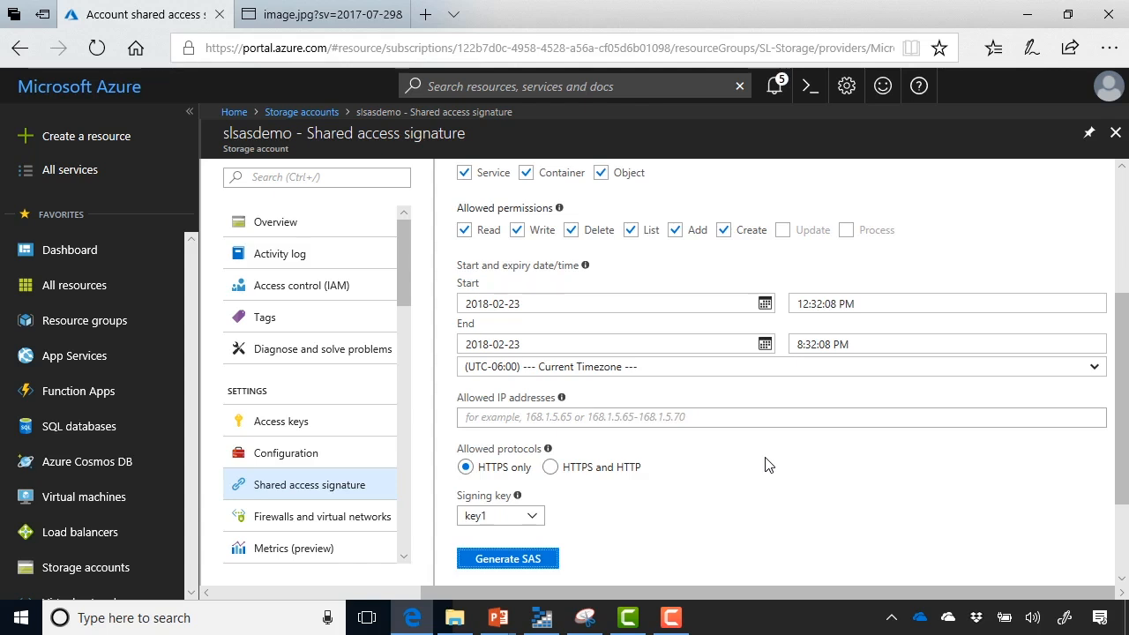
scroll(768, 464, down, 3)
scroll(768, 464, down, 1)
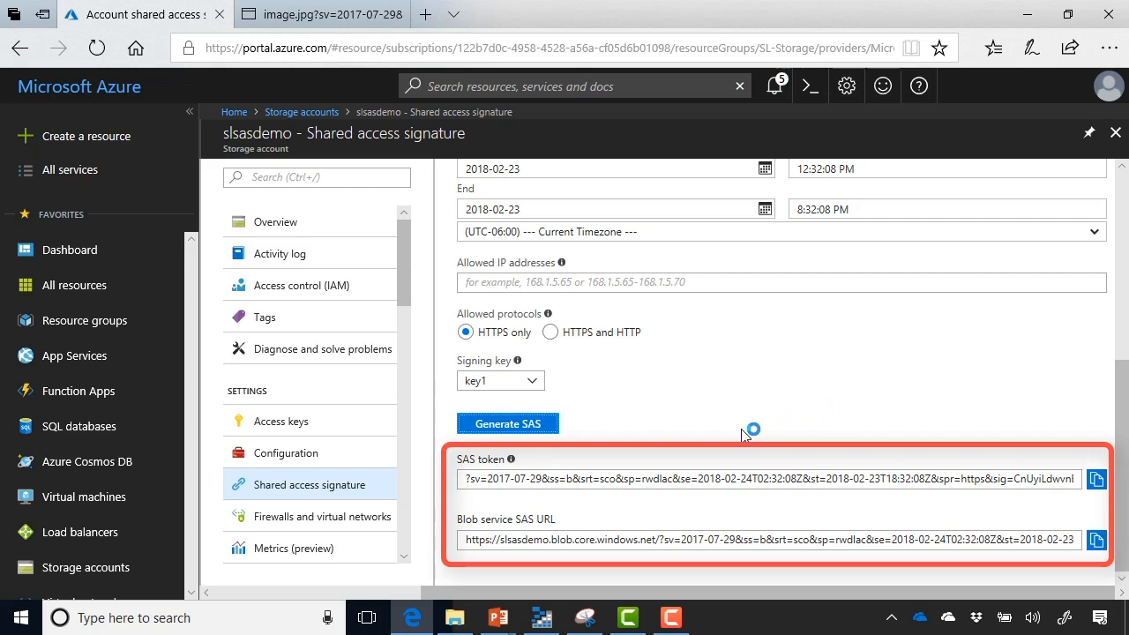
click(1096, 481)
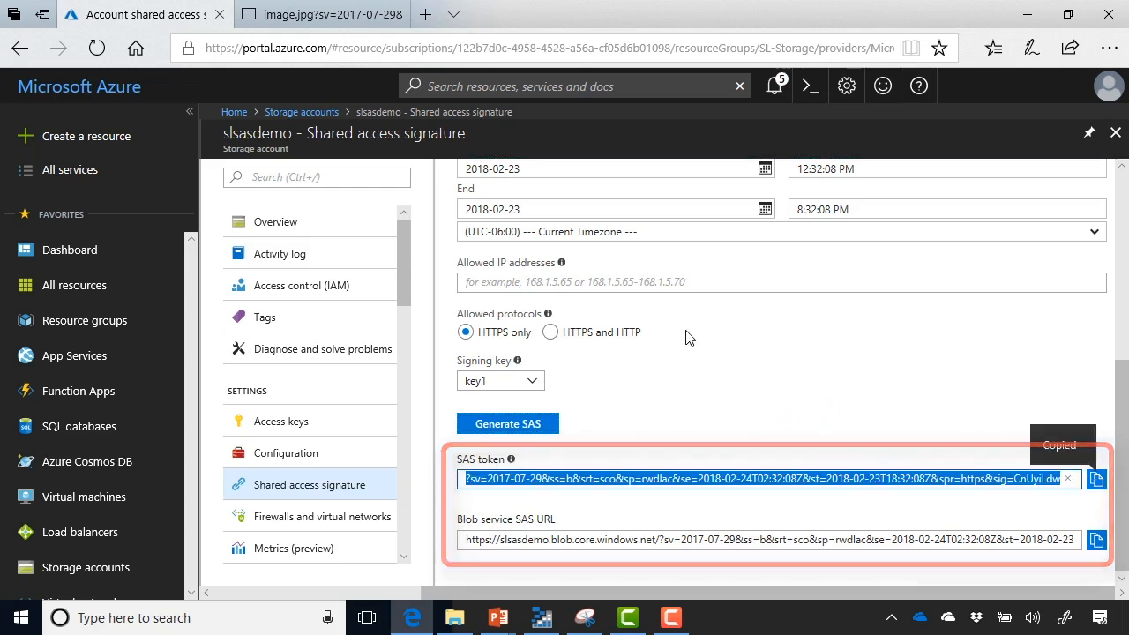
- Replace the query string after image.jpg in the open image's web address with the copied SAS token and load it
click(425, 16)
click(347, 26)
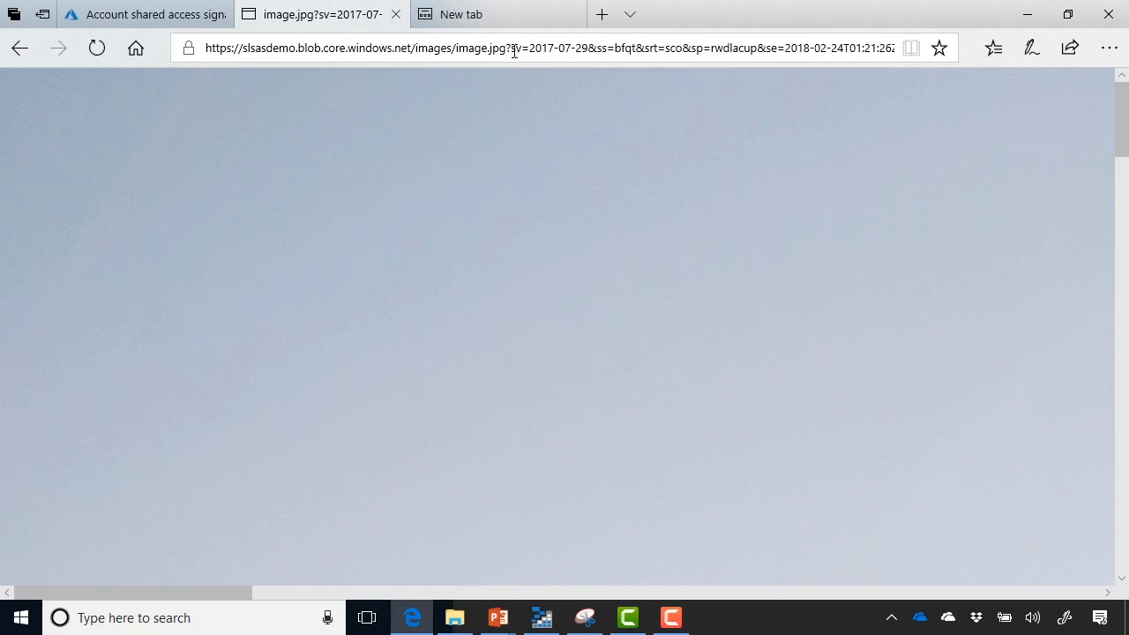
drag(513, 51, 1008, 67)
key(BackSpace)
key(BackSpace)
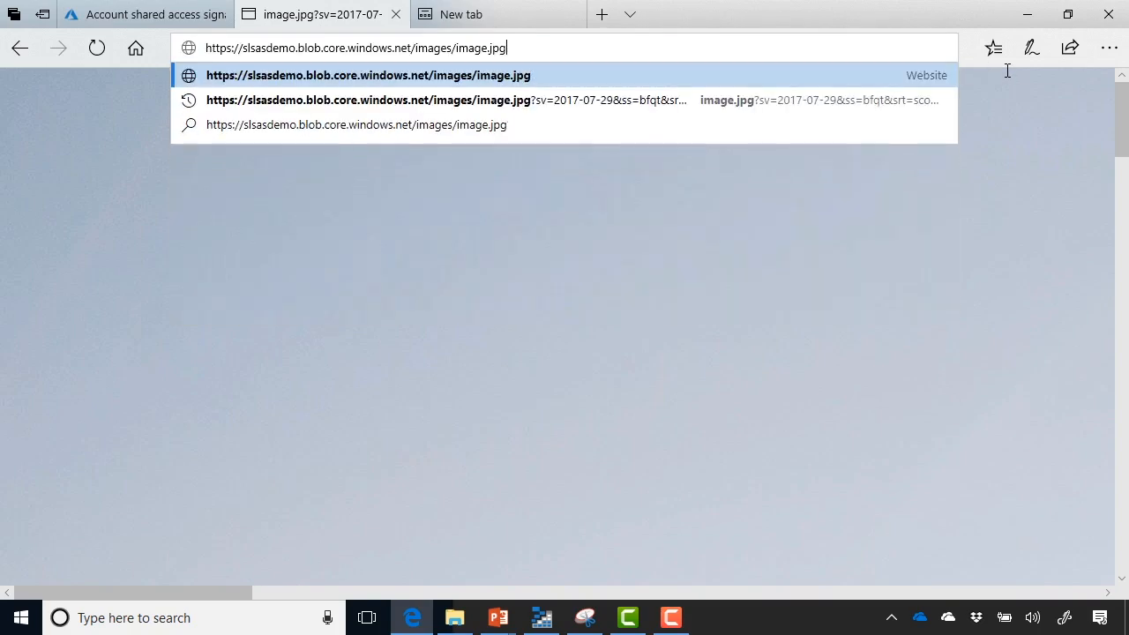
key(ctrl+v)
key(Return)
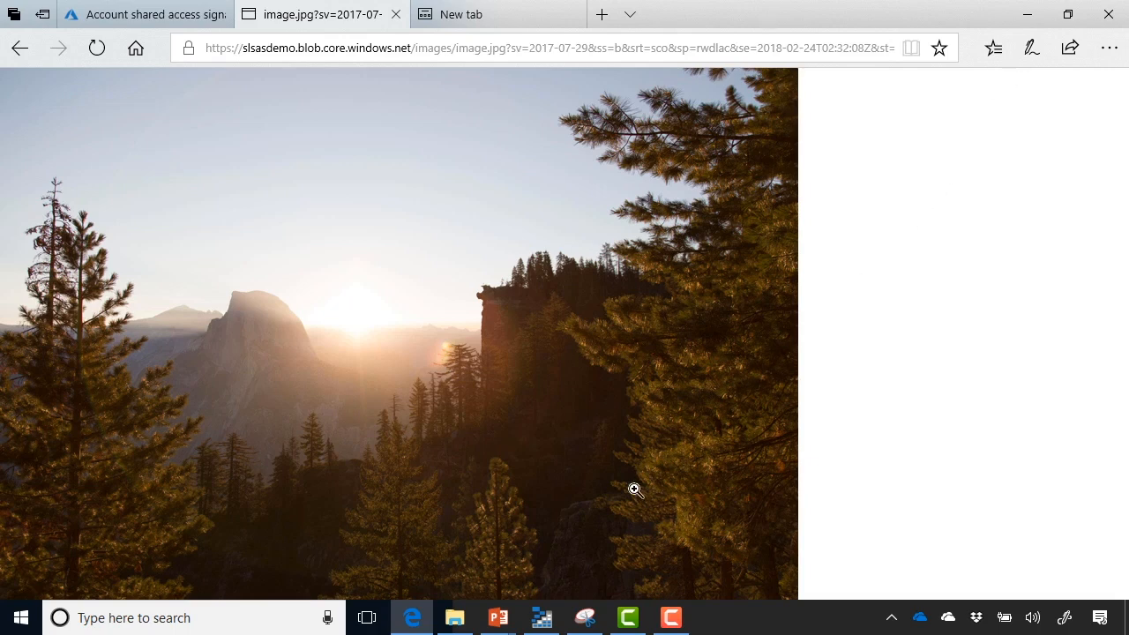
- Switch to Azure Storage Explorer and add an access policy with the ID images-1day to the images blob container
click(542, 618)
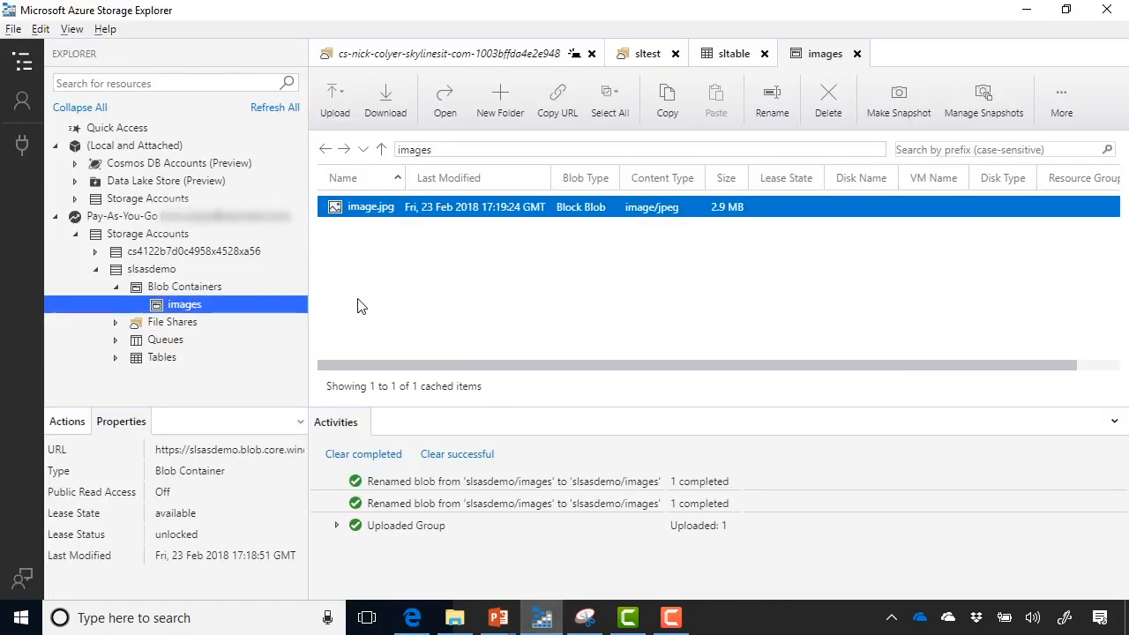
right_click(203, 306)
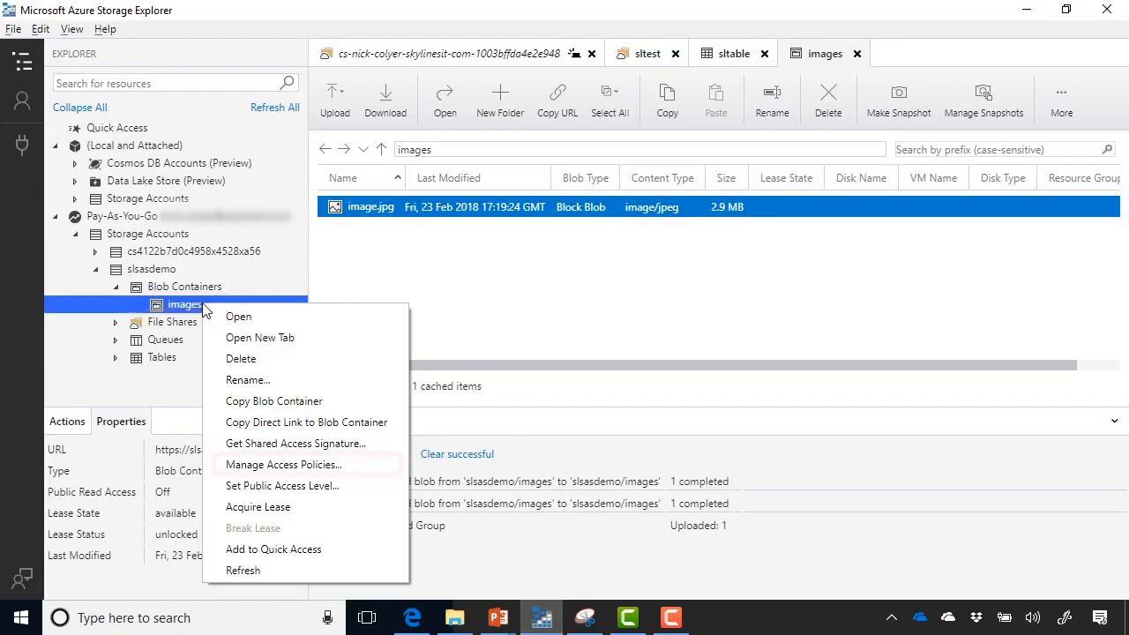
click(307, 464)
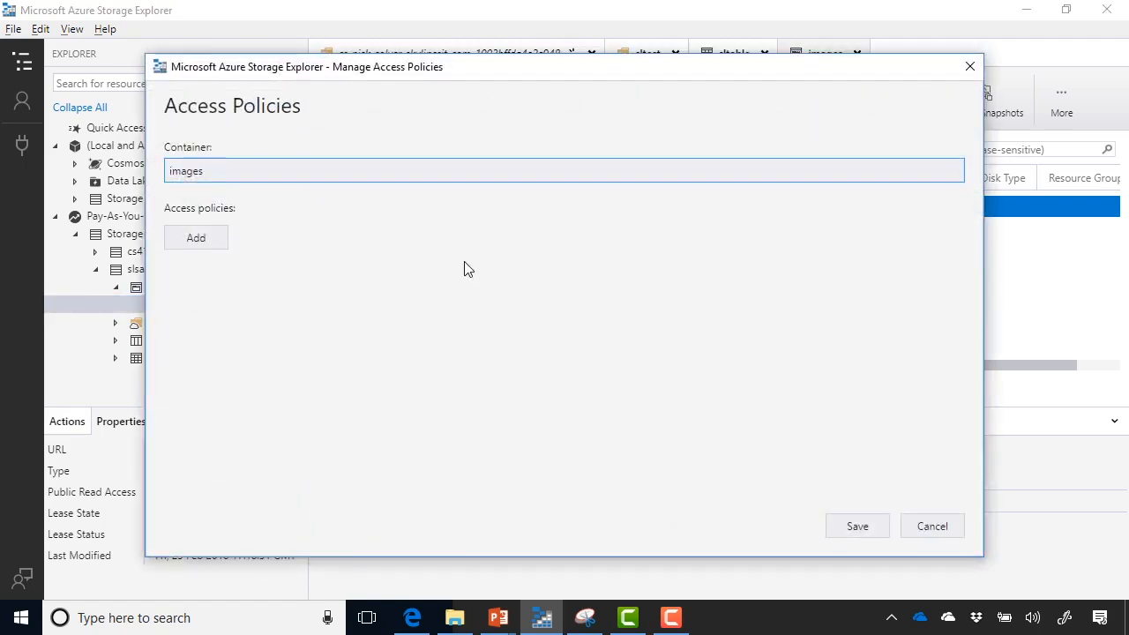
click(220, 239)
key(ctrl+shift+Left)
key(ctrl+shift+Left)
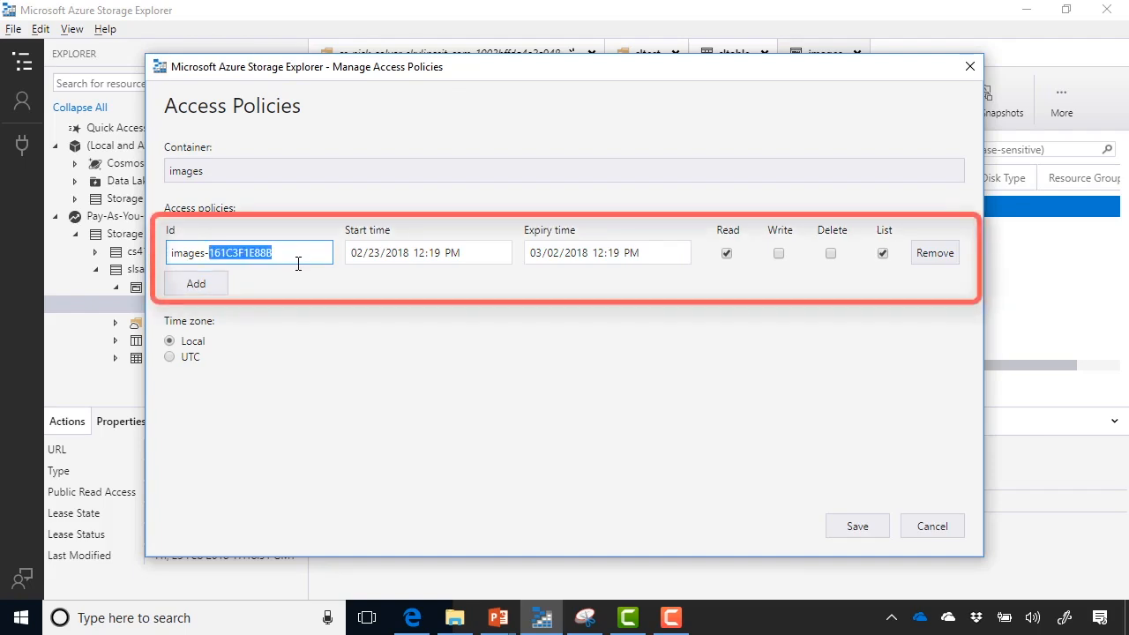
text(images-1day)
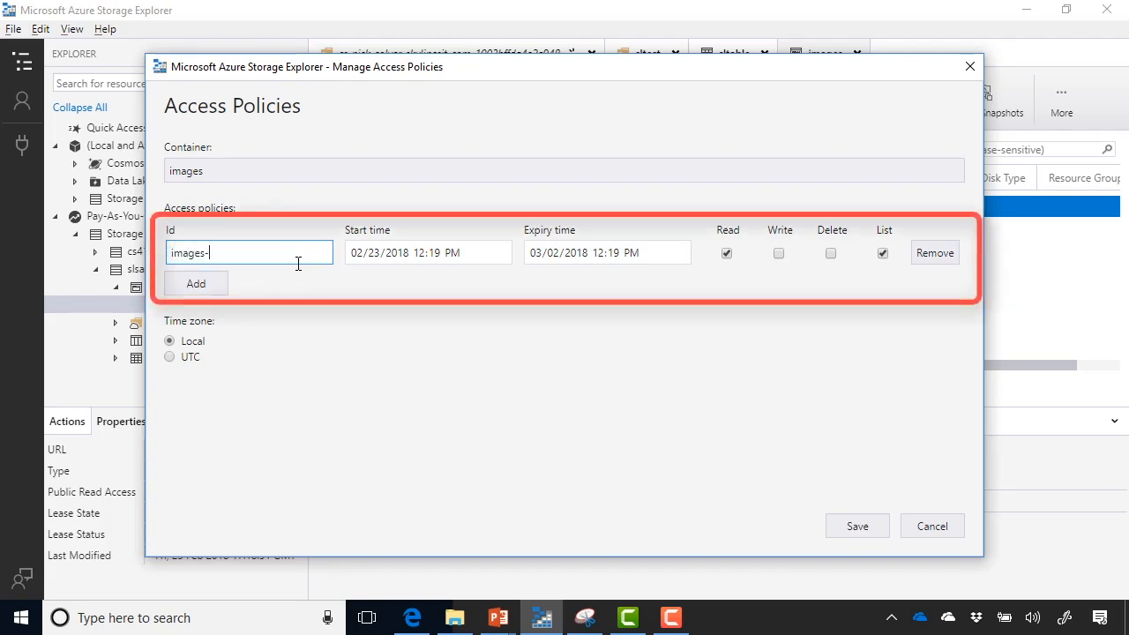
key(Tab)
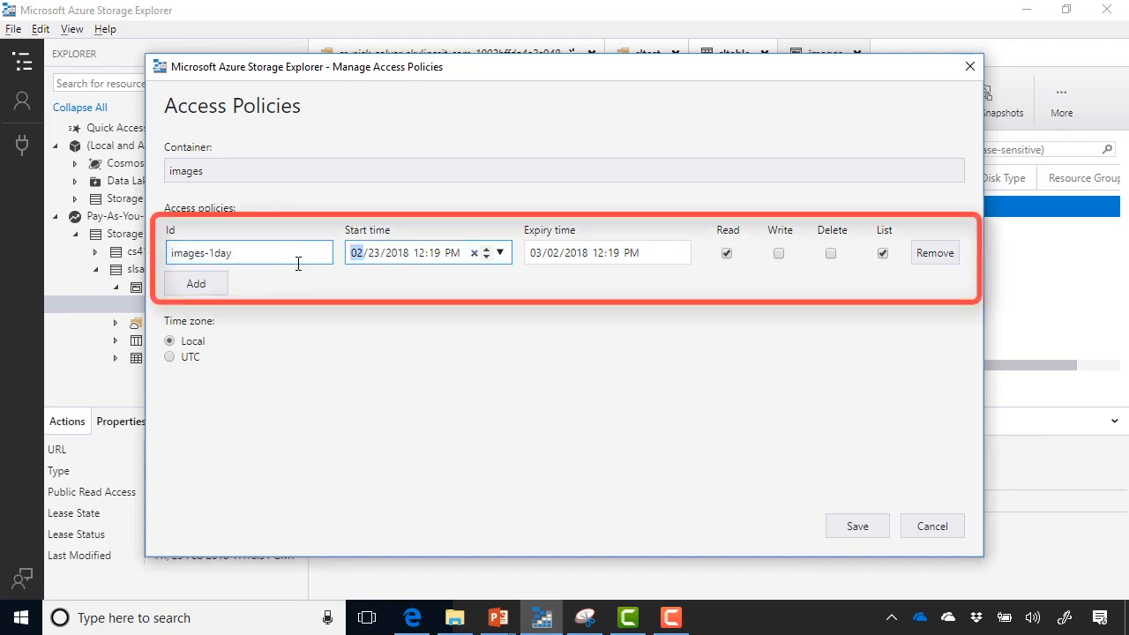
- Set the images-1day policy's expiry date to 02/24/2018 and save the container's access policies
click(594, 252)
text(02/)
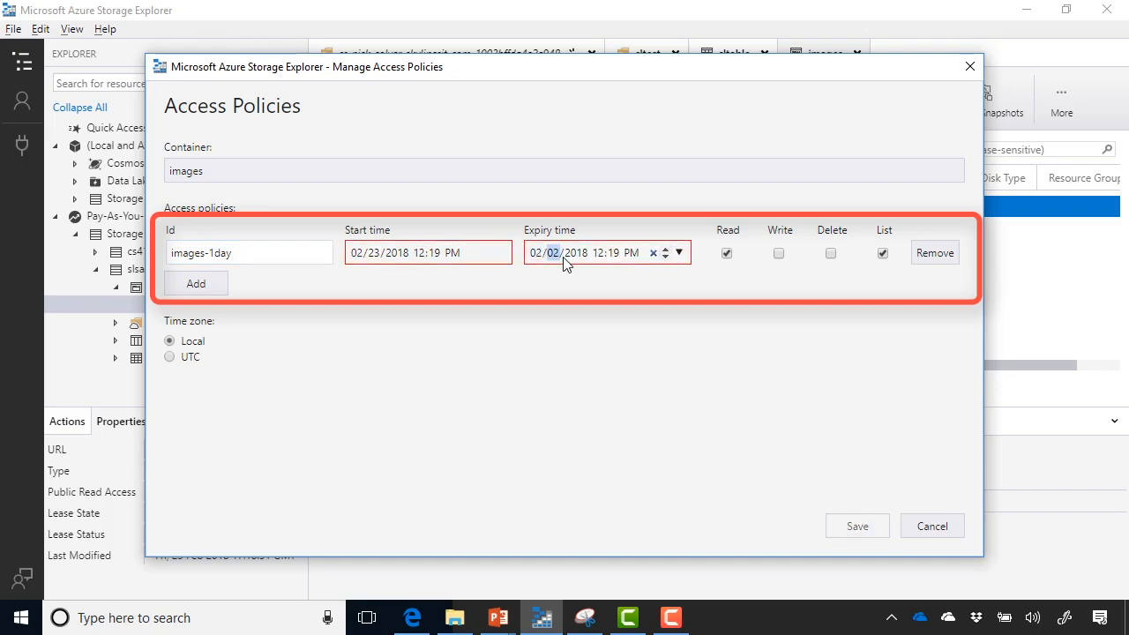
text(24)
key(Right)
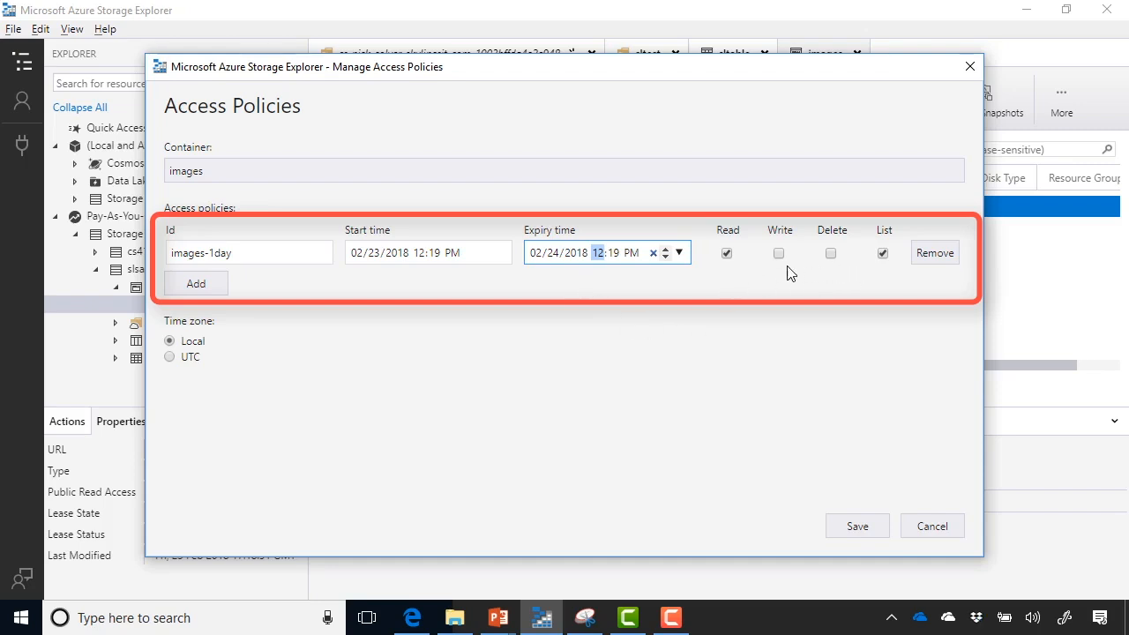
click(864, 535)
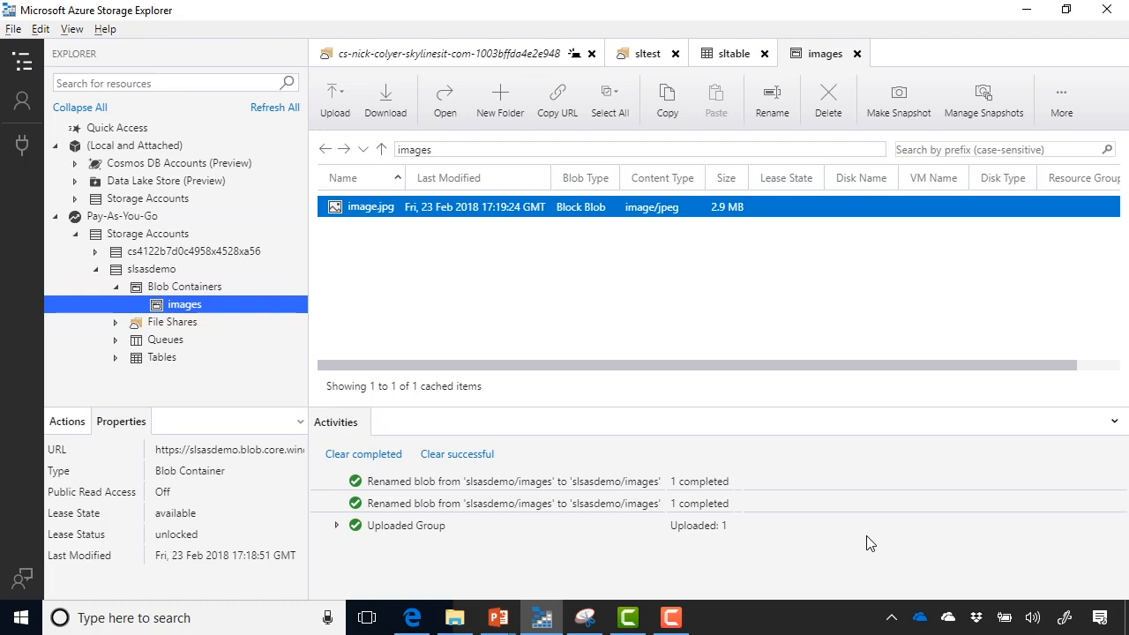
- Create a shared access signature for the images container based on the images-1day access policy
right_click(192, 309)
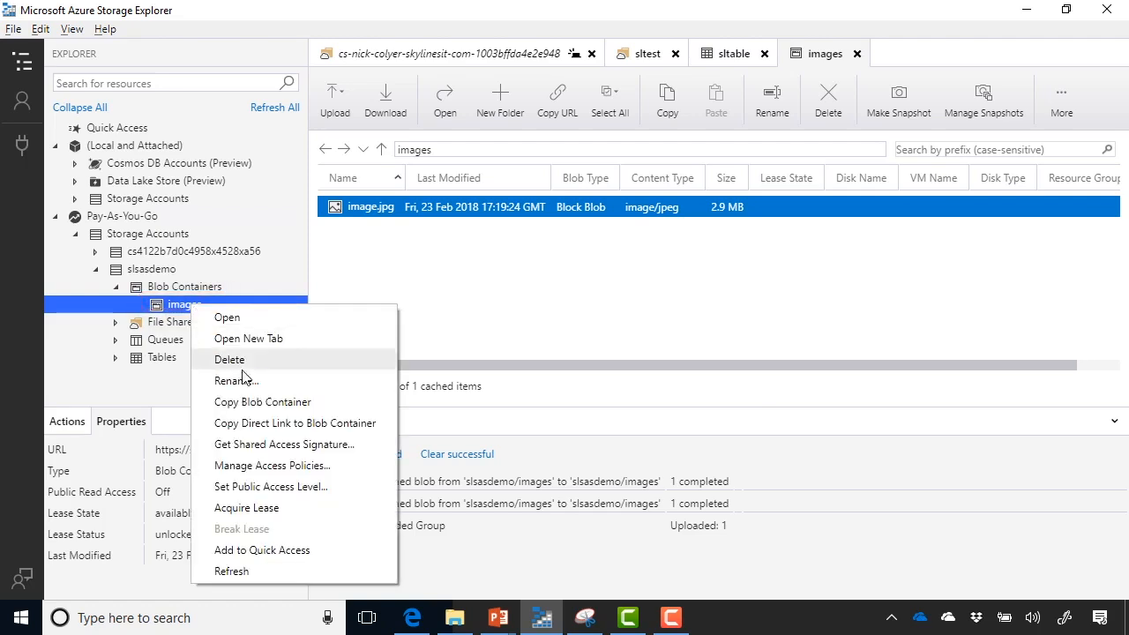
click(300, 453)
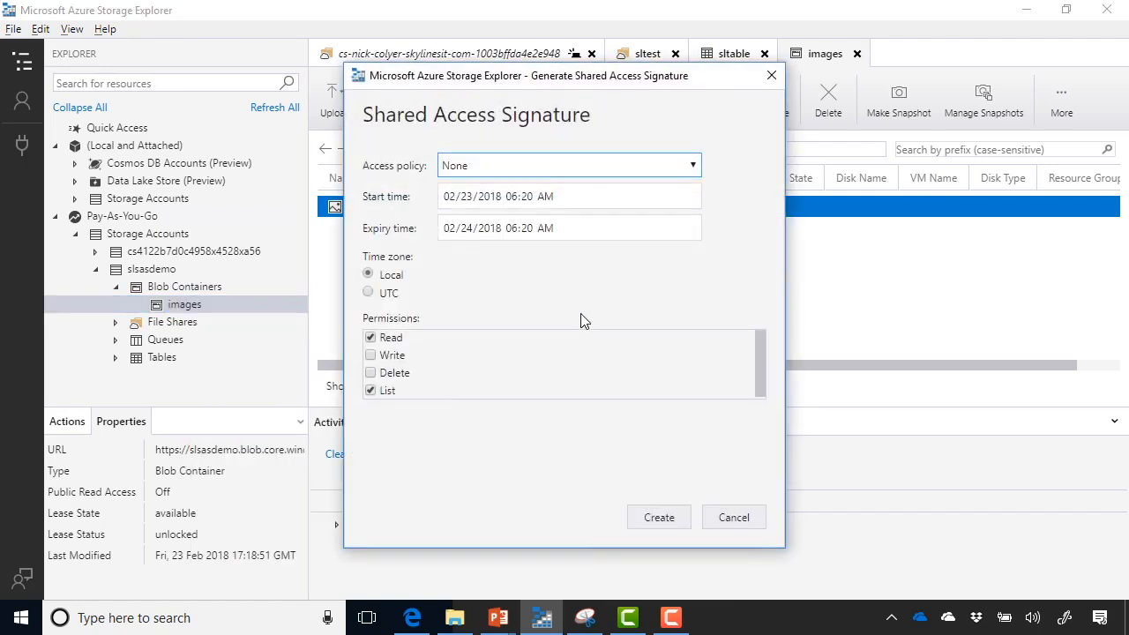
click(694, 167)
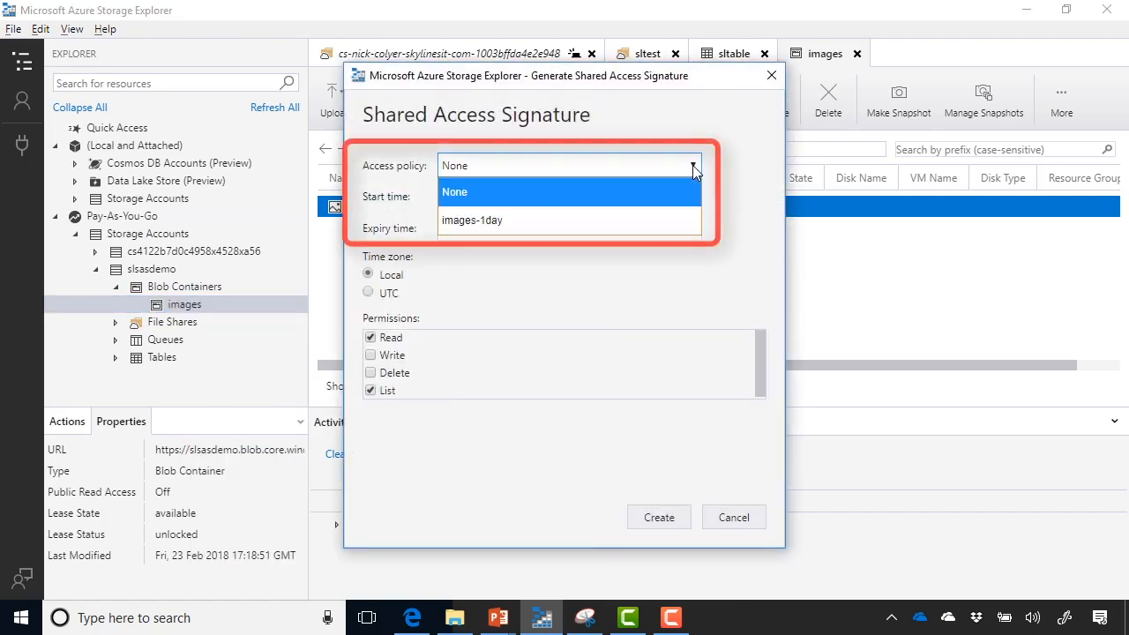
click(649, 216)
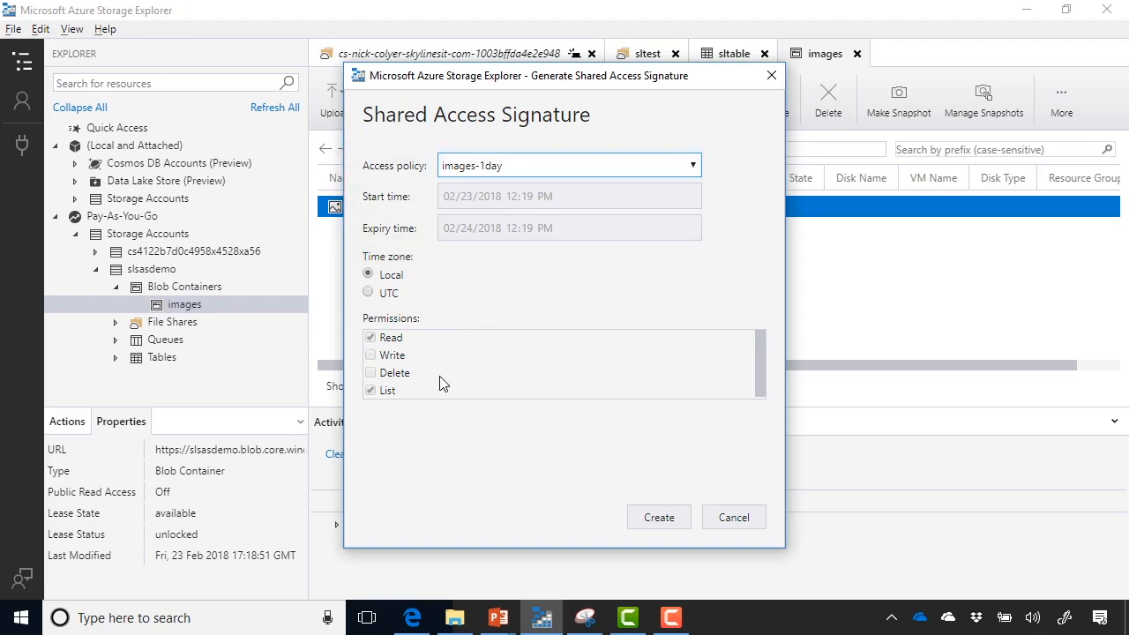
click(653, 518)
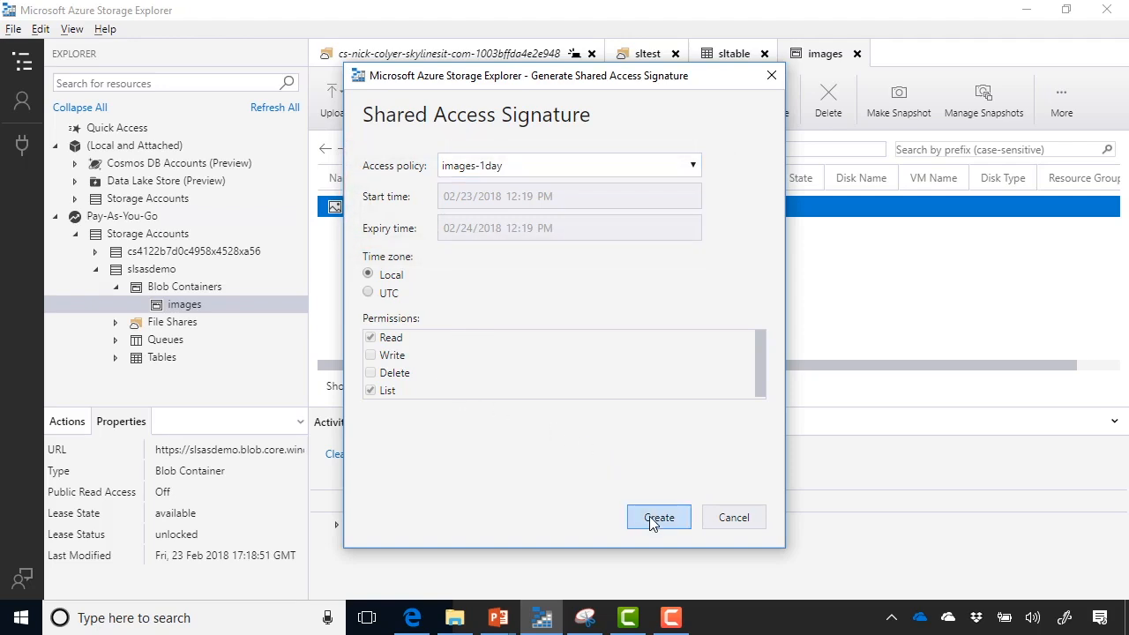